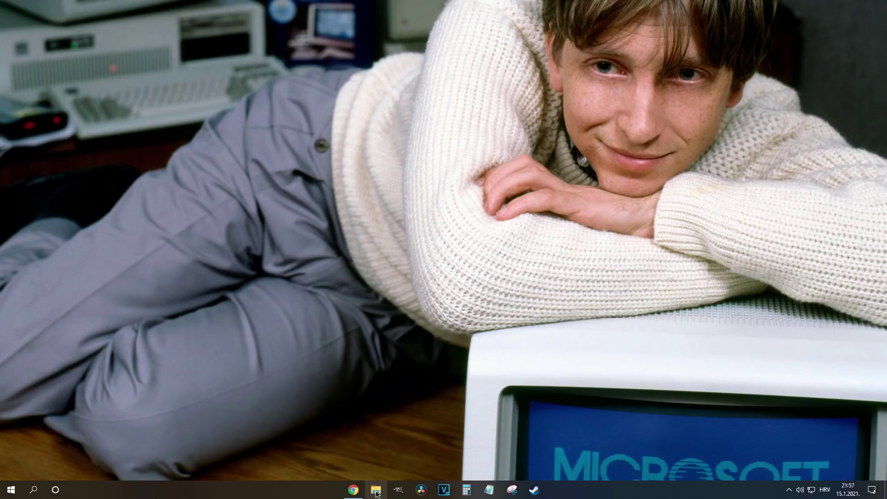
Step: Browse File Explorer to the C:\Windows\System32\drivers\etc folder
click(376, 490)
double_click(225, 177)
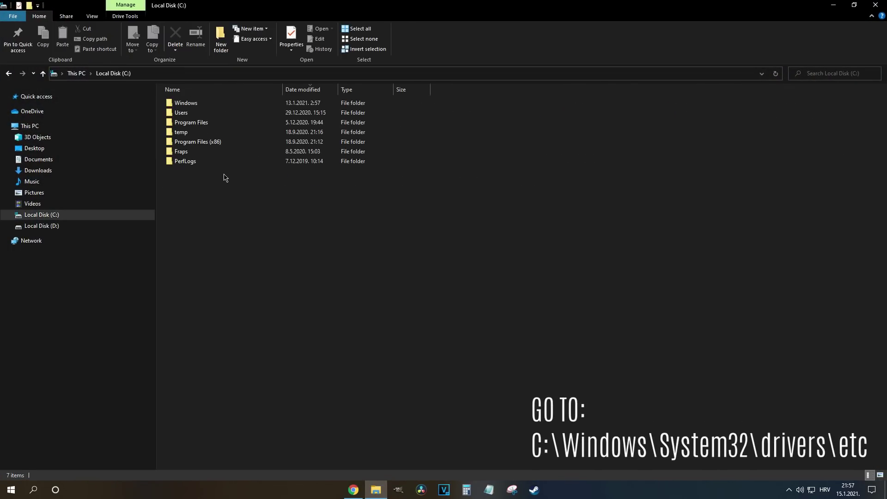
double_click(190, 104)
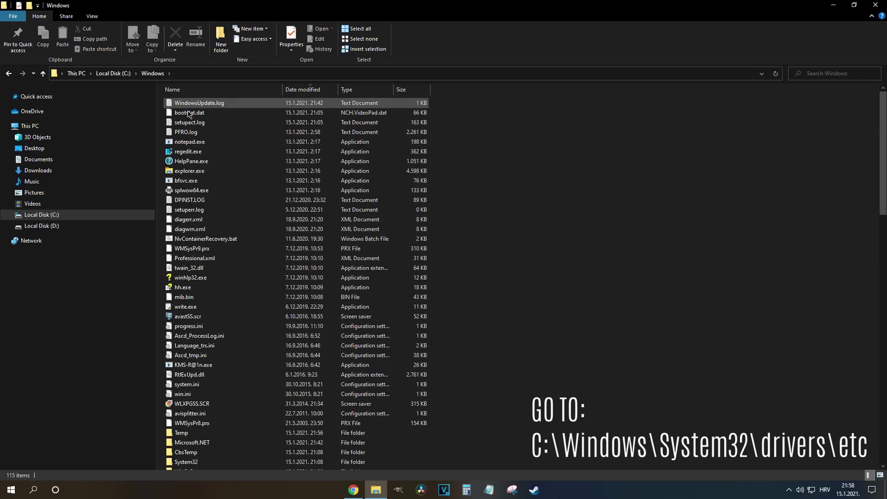
double_click(187, 462)
double_click(185, 462)
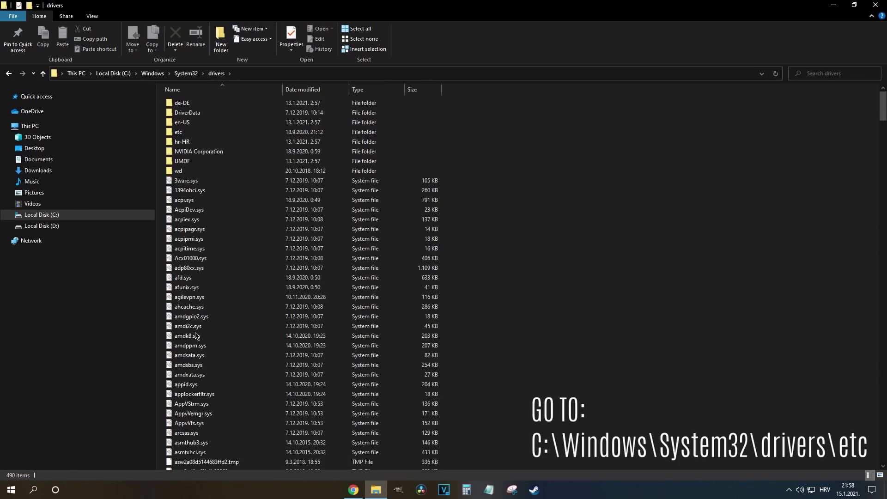
double_click(185, 132)
Step: Open the services file with Notepad and scroll through its contents
right_click(185, 143)
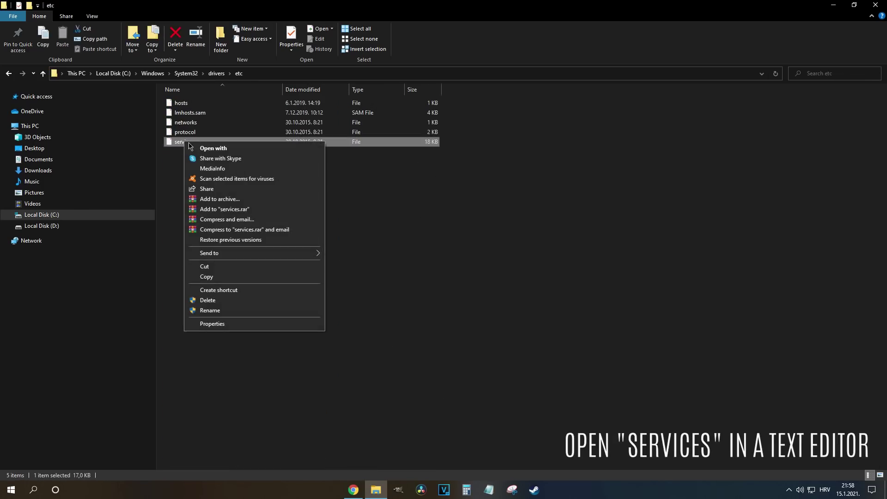
click(203, 149)
double_click(462, 296)
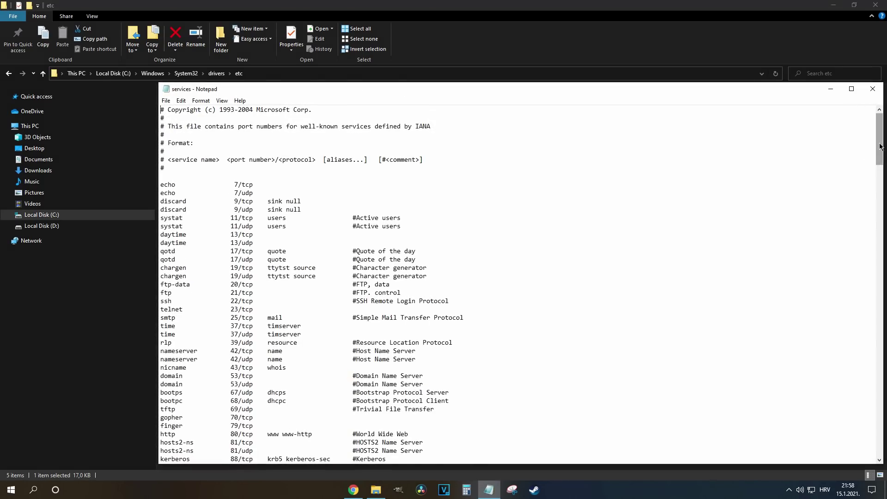
drag(881, 147, 886, 302)
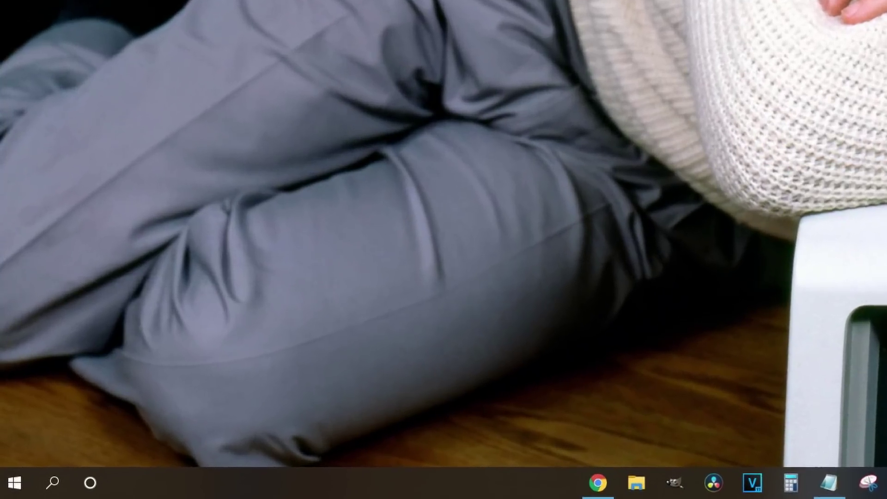
Step: Launch C:\Windows\System32\OptionalFeatures.exe from Run and enable Telnet Client in Windows Features
key(super+r)
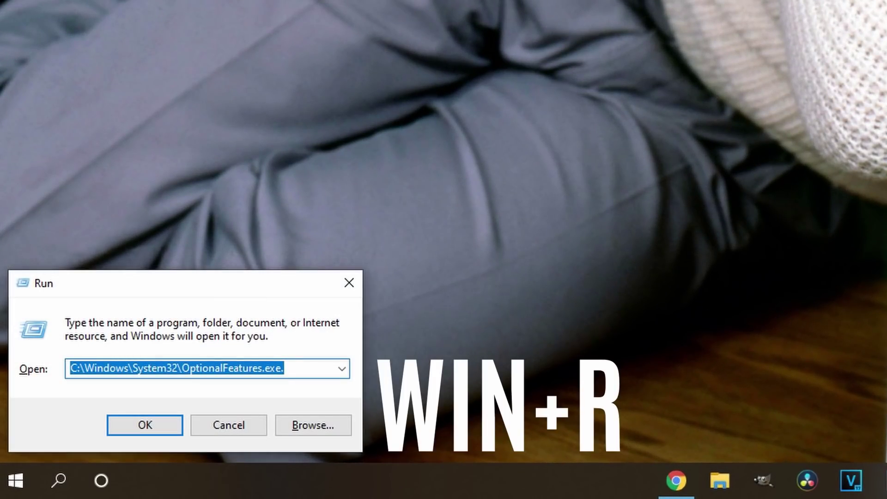
key(alt+Tab)
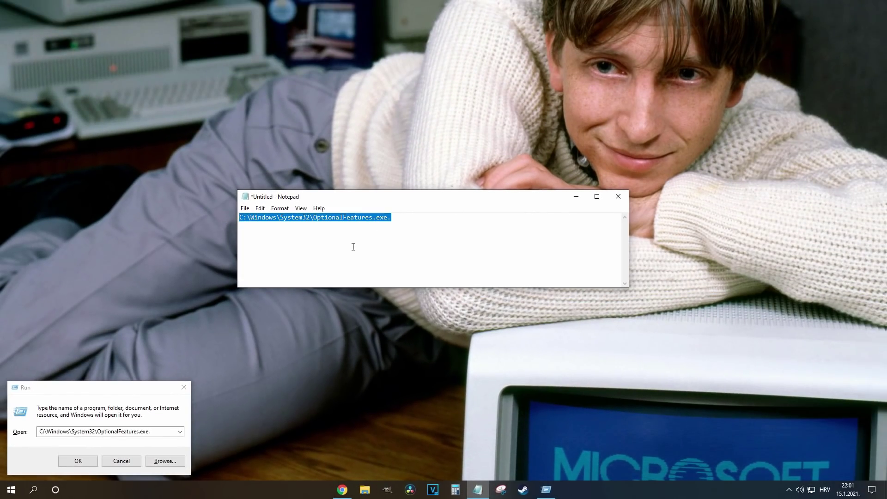
click(166, 435)
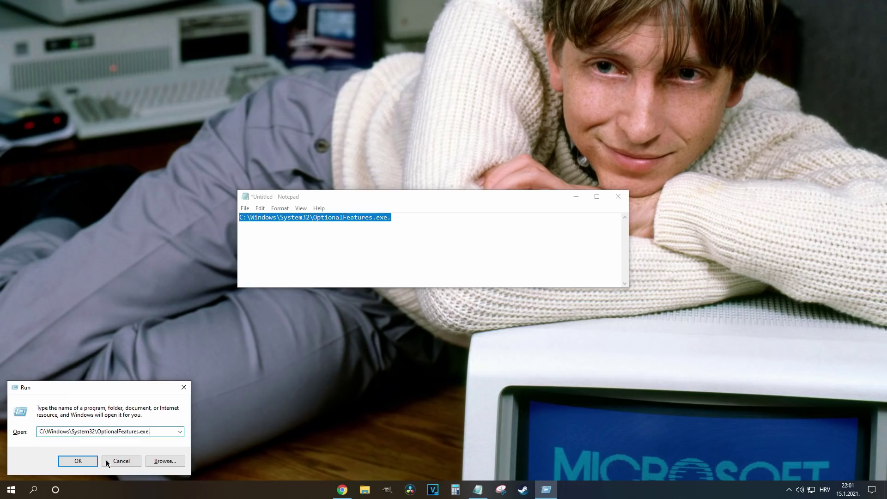
click(90, 463)
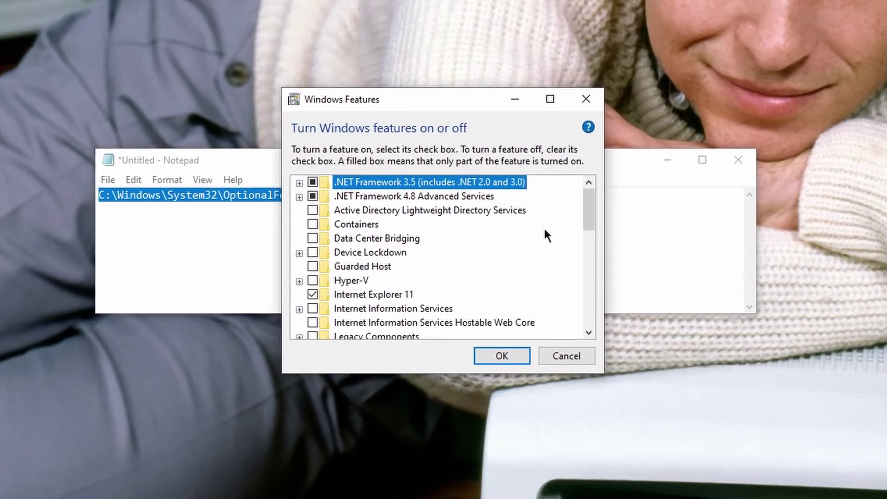
drag(590, 205, 609, 263)
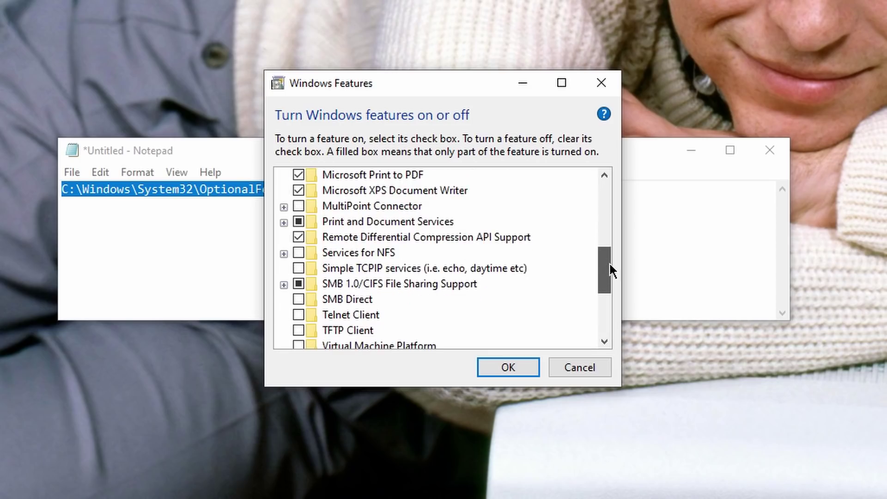
click(299, 315)
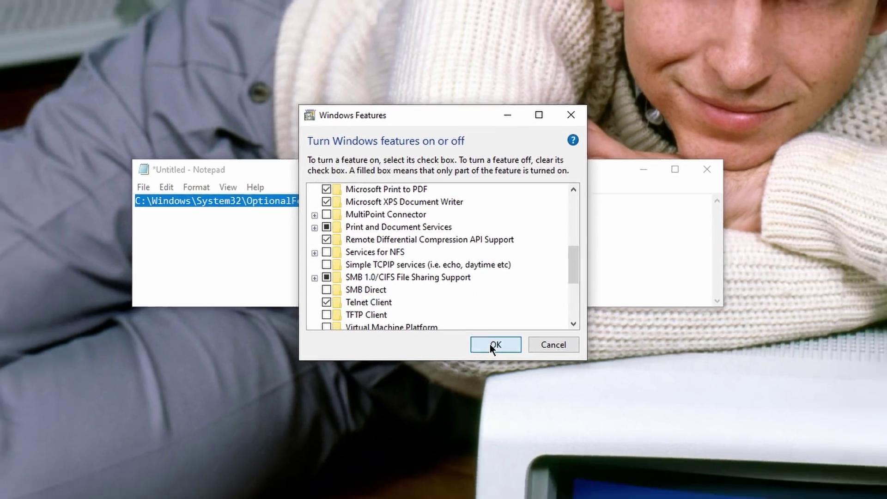
click(504, 368)
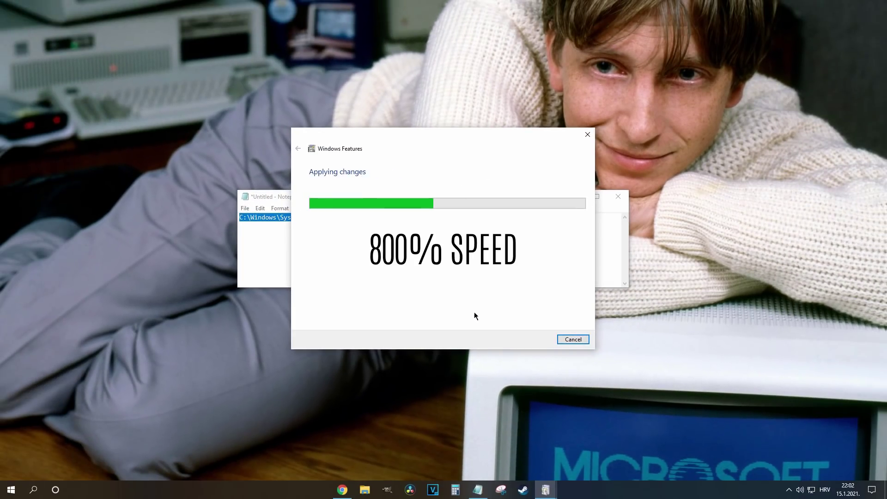
Step: Run 'telnet towel.blinkenlights.nl' from the Run box to connect to that server
key(Return)
key(super+d)
key(super+r)
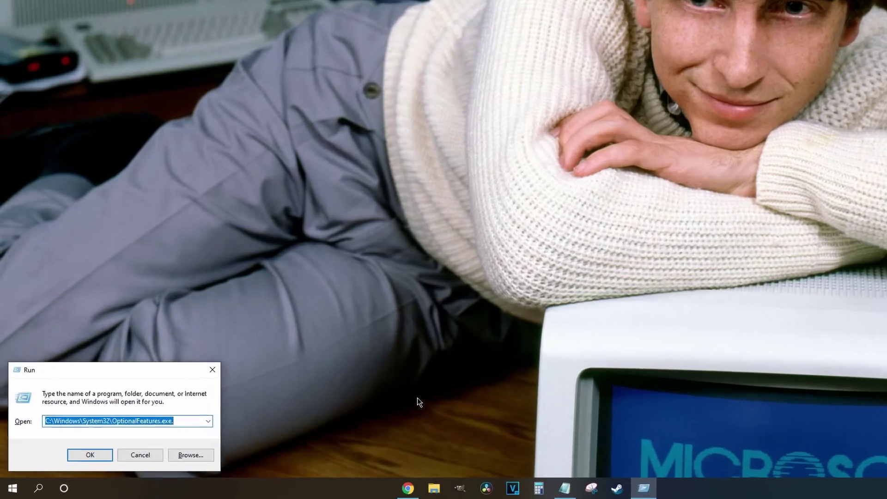
key(BackSpace)
text(telnet)
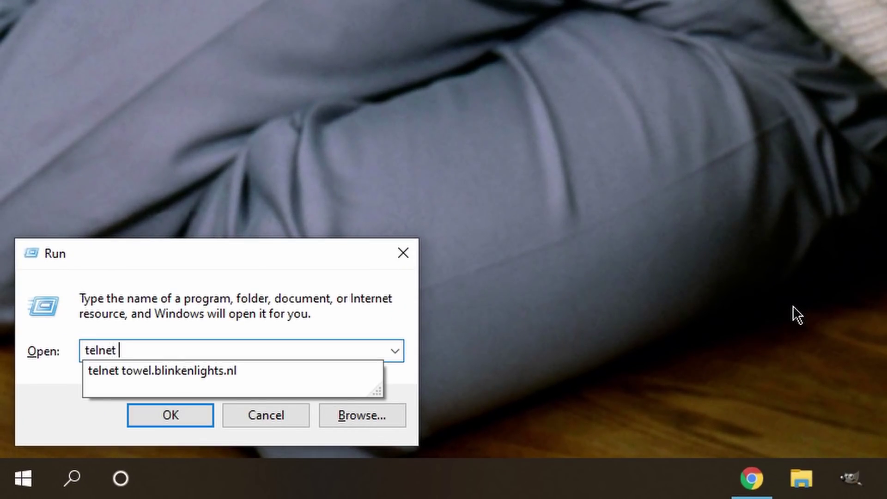
text( to)
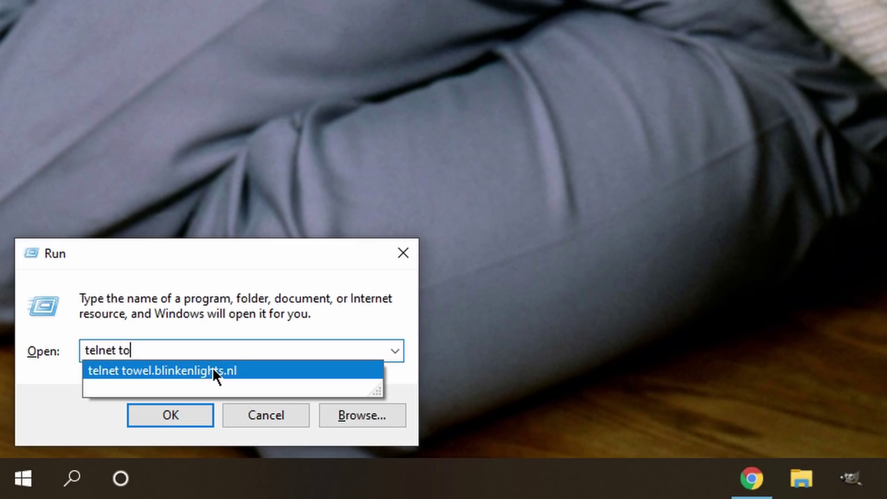
click(213, 369)
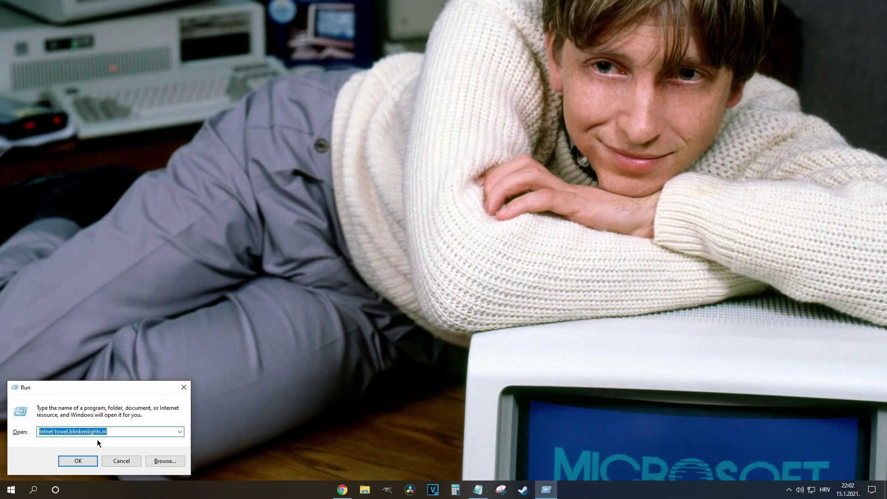
click(79, 460)
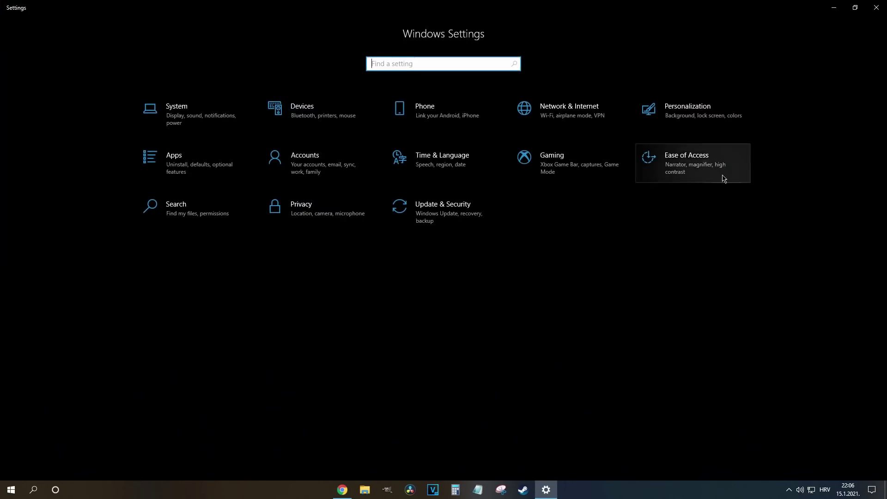
Step: Go to the Ease of Access settings and then the closed captions page
click(723, 179)
click(63, 342)
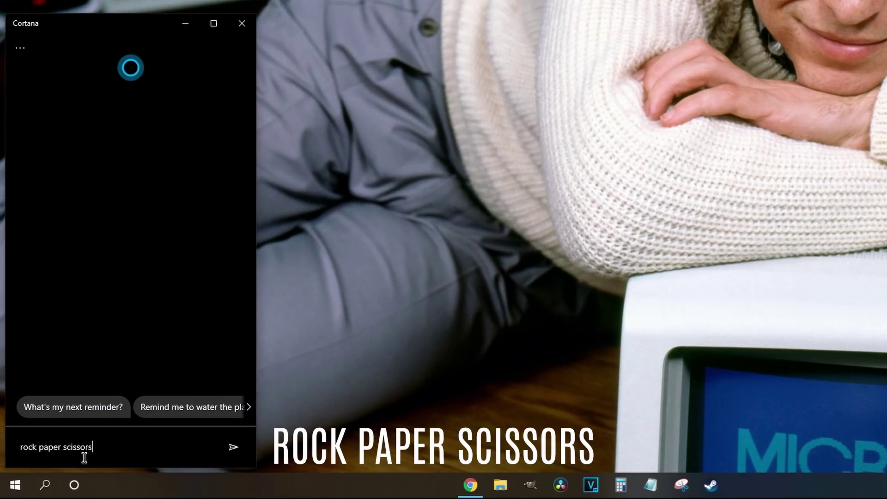
Step: Ask Cortana 'rock paper scissors' three times, then 'flip a coin' and 'movie trivia'
key(Return)
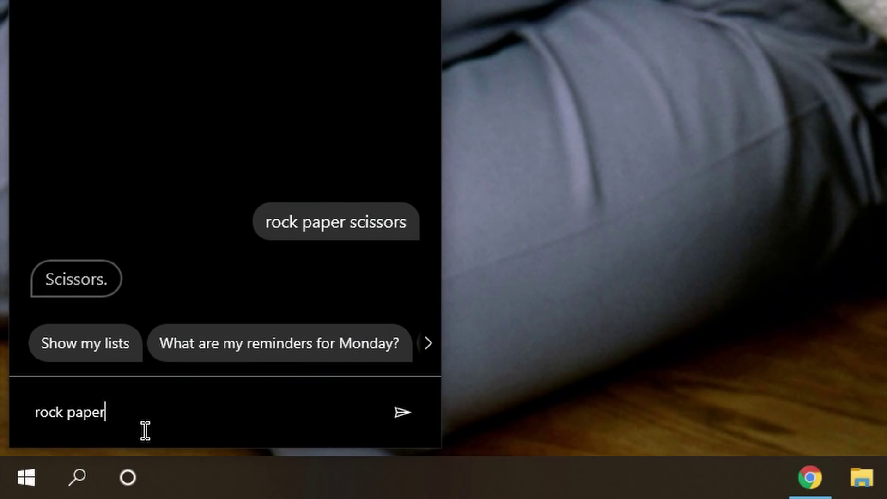
text(rock paper scissors)
key(Return)
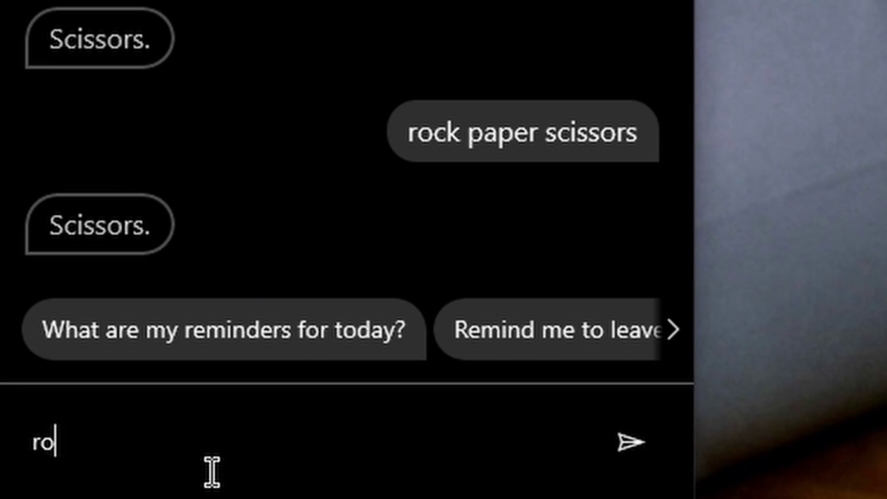
text(rock paper scissors)
key(Return)
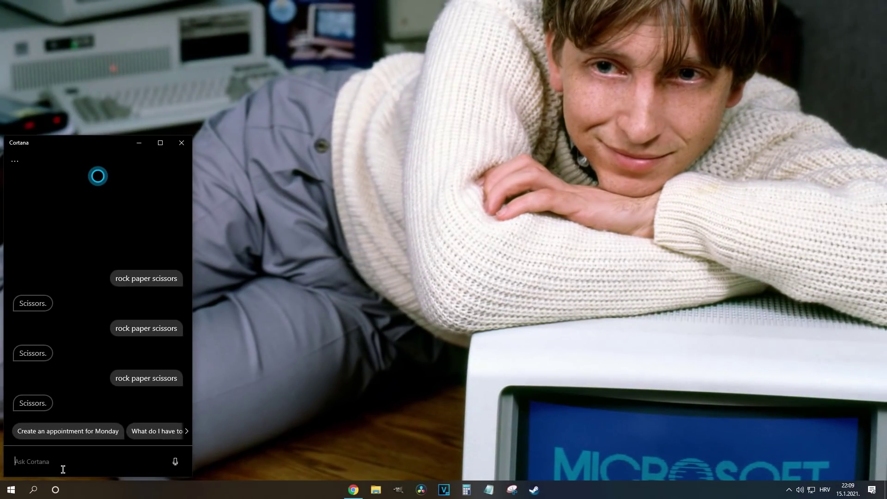
text(flip a coin)
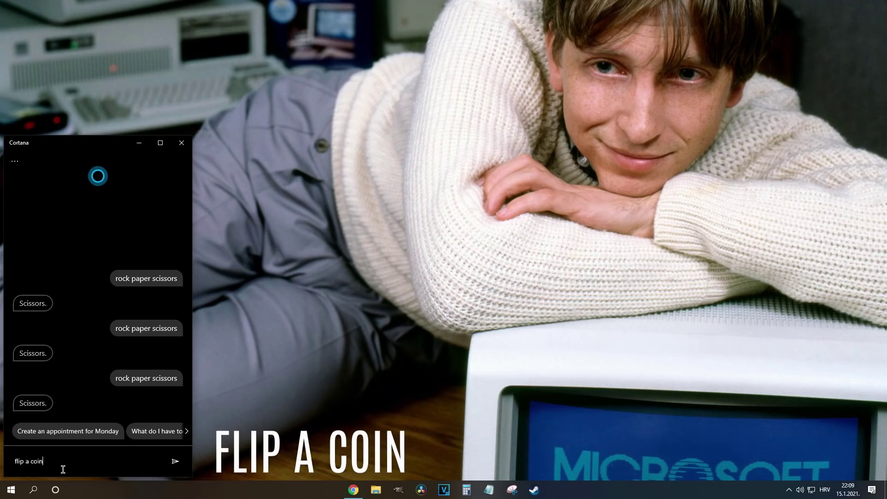
key(Return)
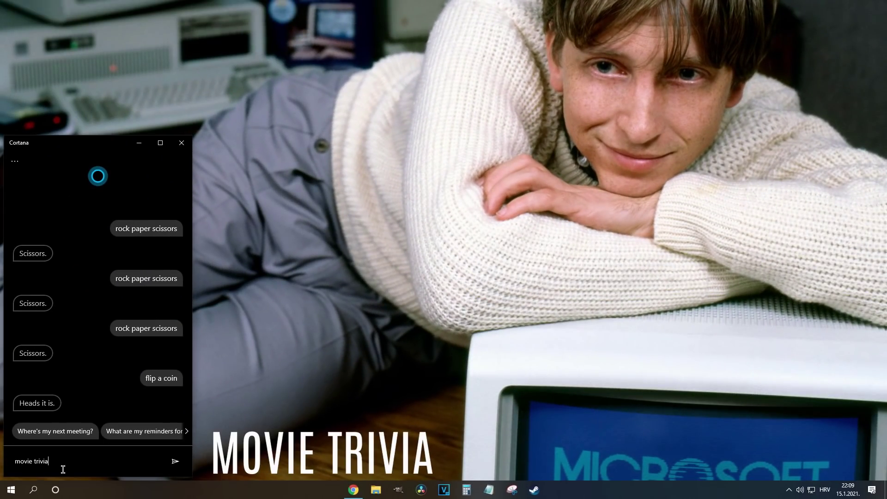
key(Return)
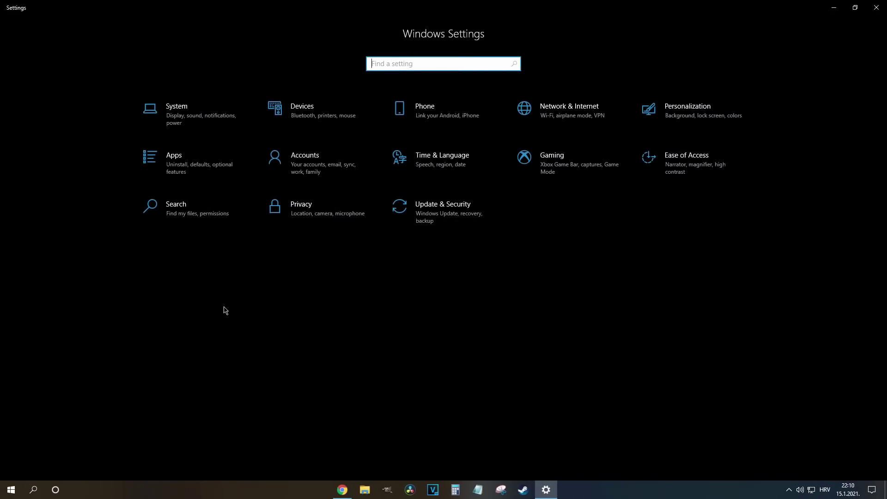
Step: Switch Online speech recognition to Off under Privacy > Speech
click(330, 225)
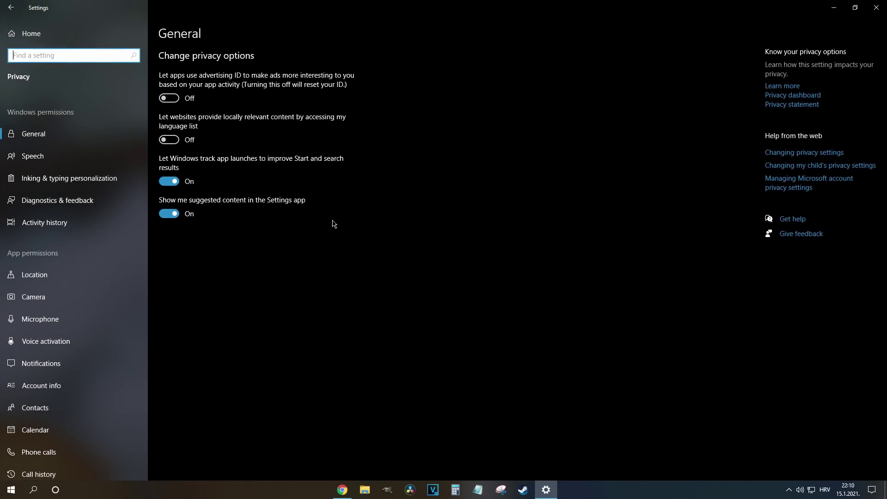
click(59, 158)
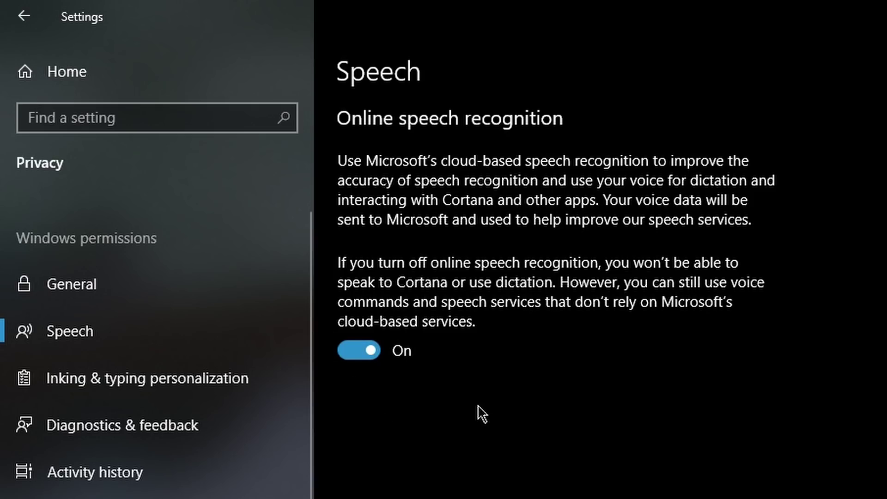
click(350, 353)
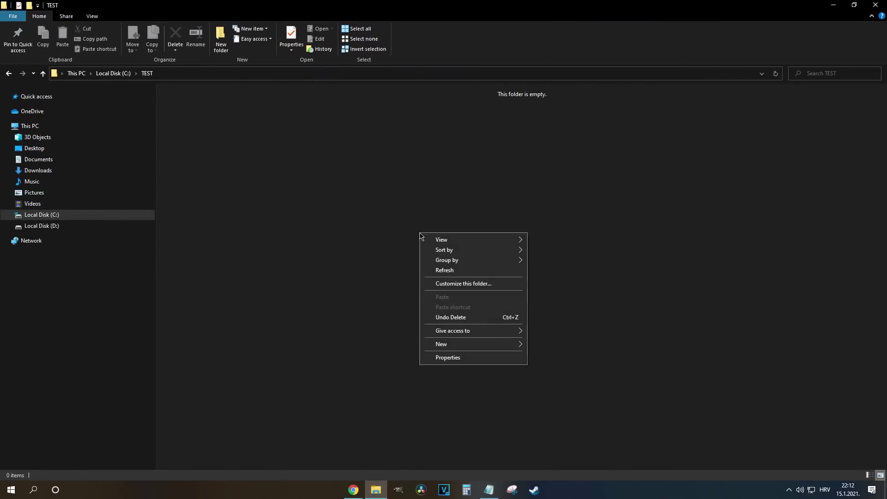
Step: Create a folder in TEST named GodMode.{ED7BA470-8E54-465E-825C-99712043E01C} and open it
mouse_move(468, 343)
click(545, 345)
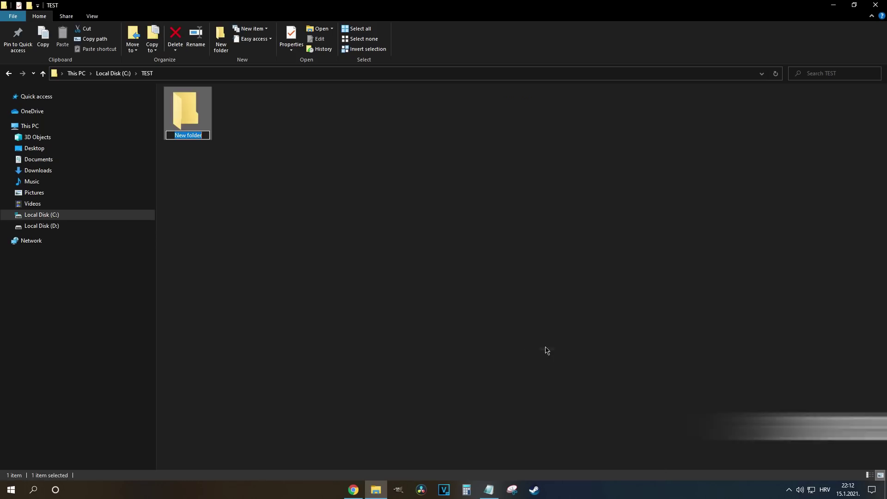
right_click(189, 135)
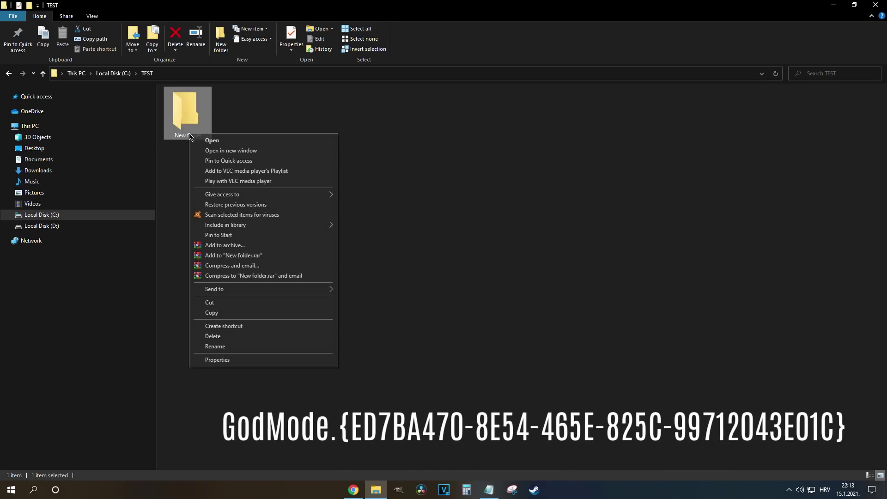
click(241, 346)
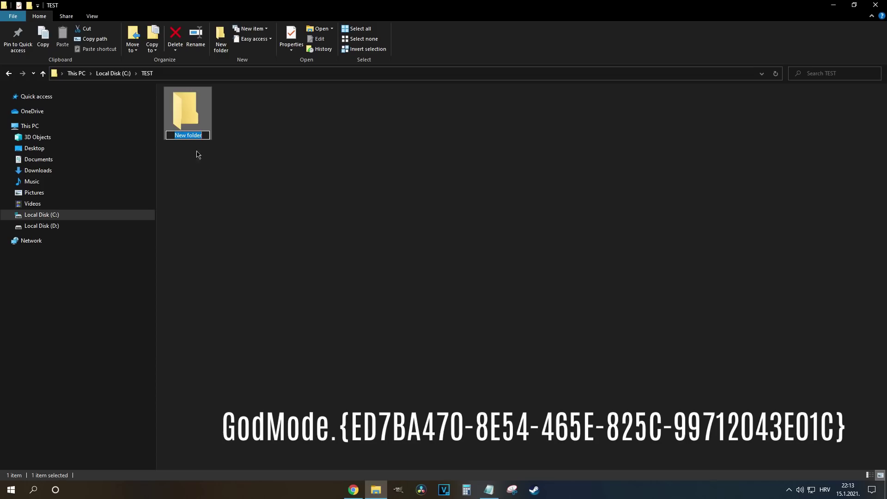
right_click(197, 138)
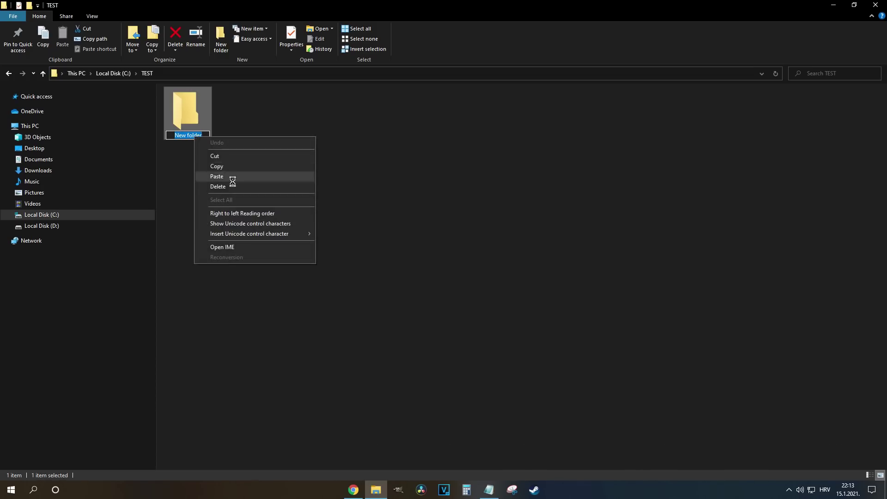
click(217, 176)
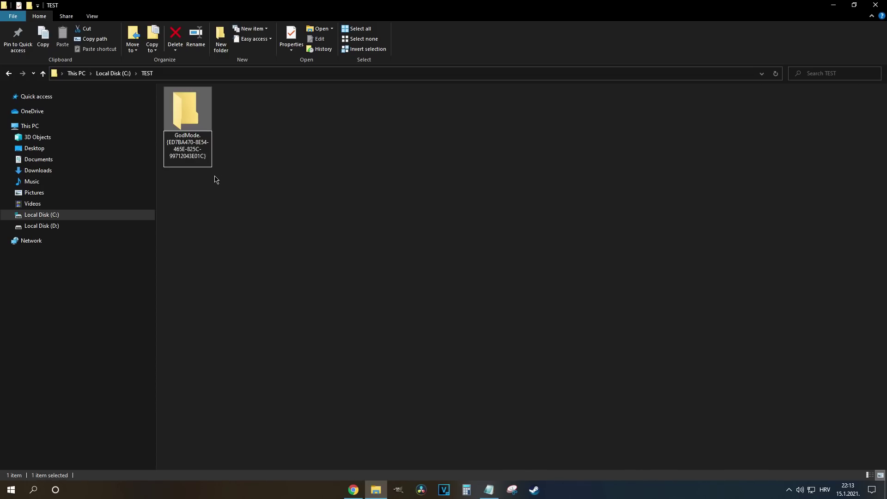
key(Return)
double_click(198, 125)
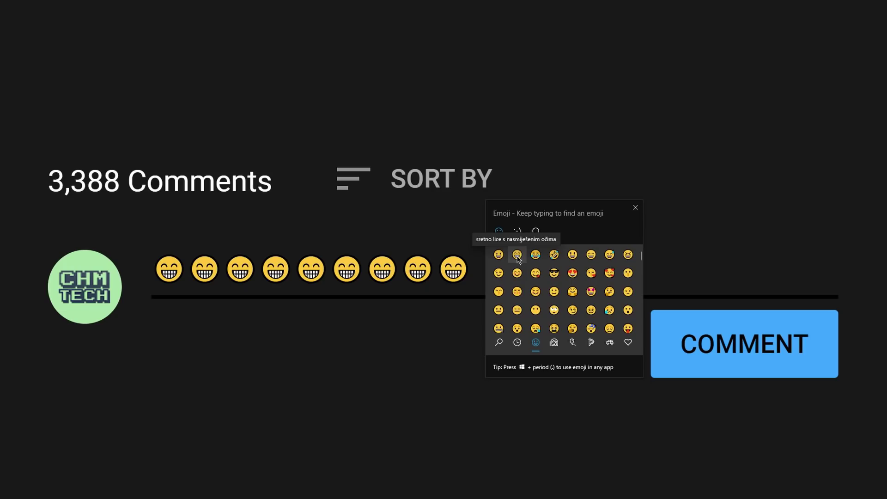
Step: Browse the emoji panel's Kaomoji set, then its Symbols (Ω) set
click(520, 234)
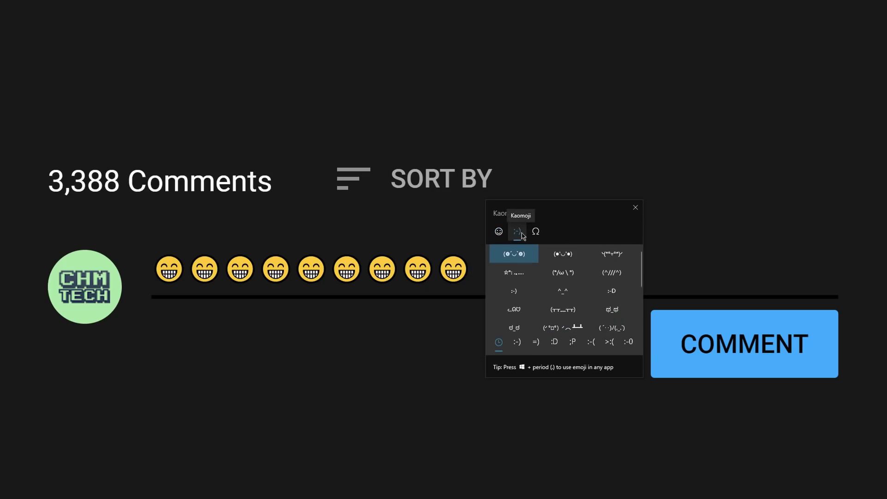
click(536, 233)
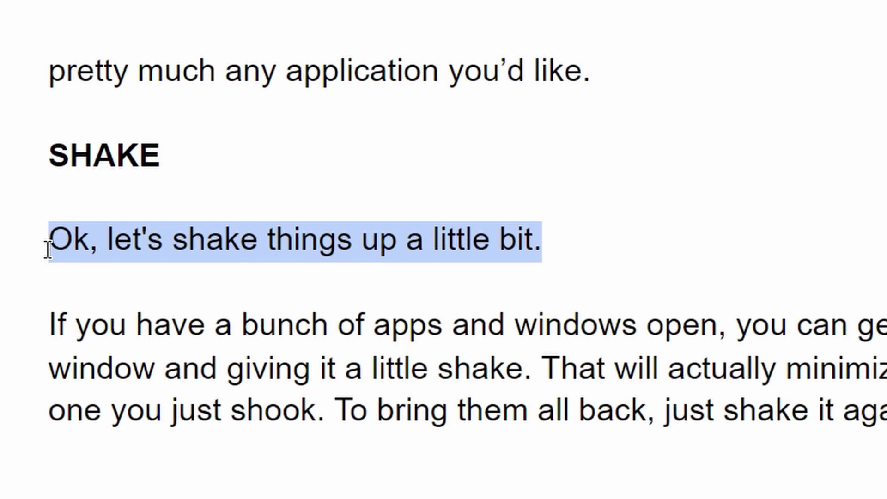
Step: Delete the 'shake things up' line, then shake Calculator to minimize and restore other windows
key(BackSpace)
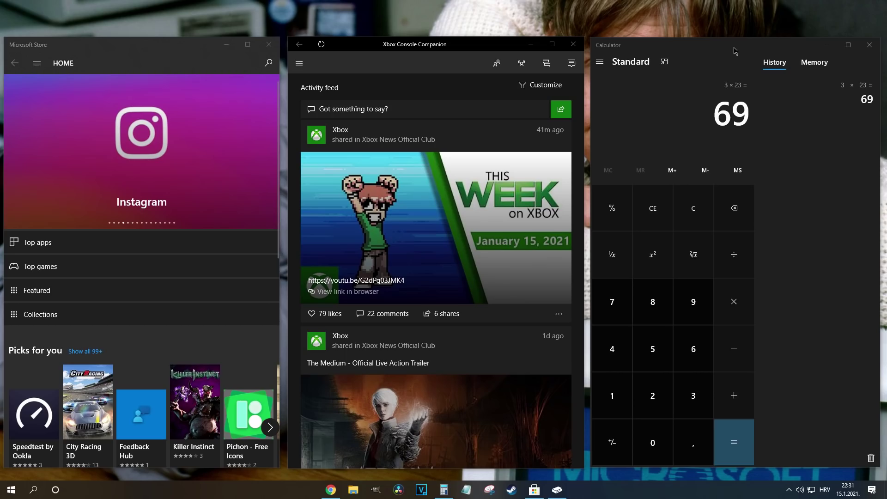
mouse_move(736, 50)
mouse_down()
mouse_move(711, 45)
mouse_move(760, 38)
mouse_move(724, 50)
mouse_up()
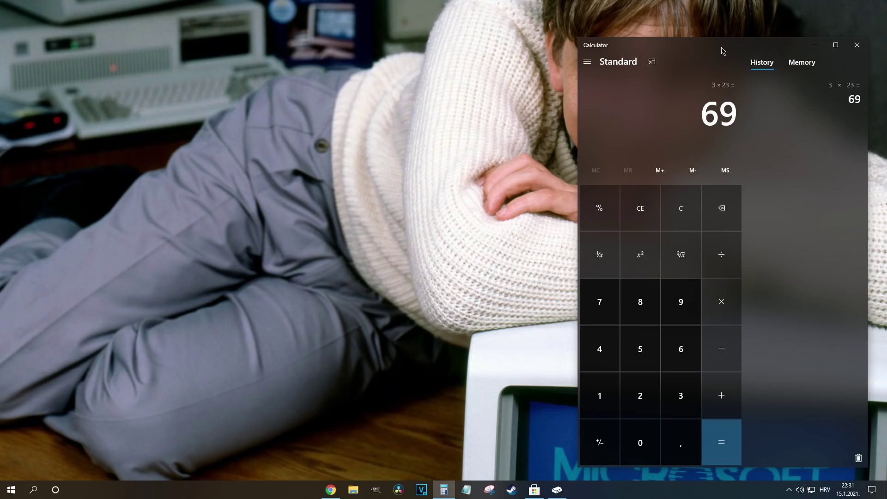
mouse_move(723, 50)
mouse_down()
mouse_move(656, 49)
mouse_move(748, 49)
mouse_move(740, 50)
mouse_up()
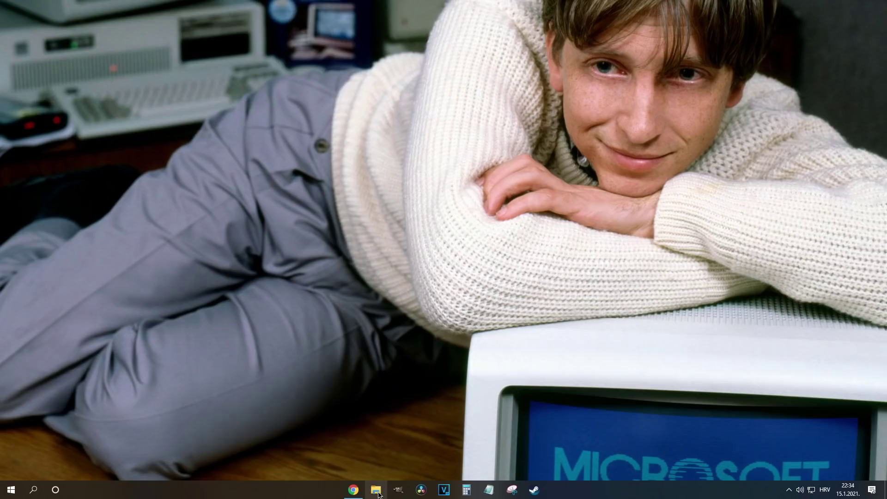
Step: Search C:\Windows\System32 for 'slide' to locate SlideToShutDown.exe
click(377, 492)
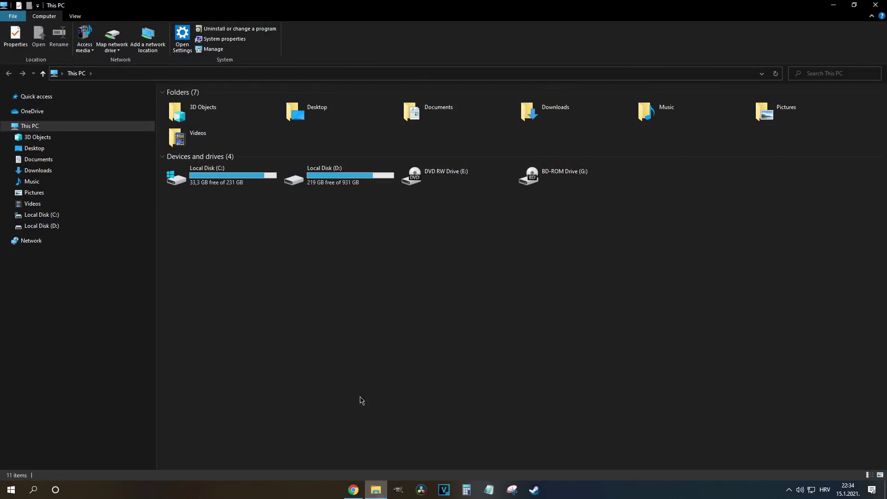
double_click(229, 183)
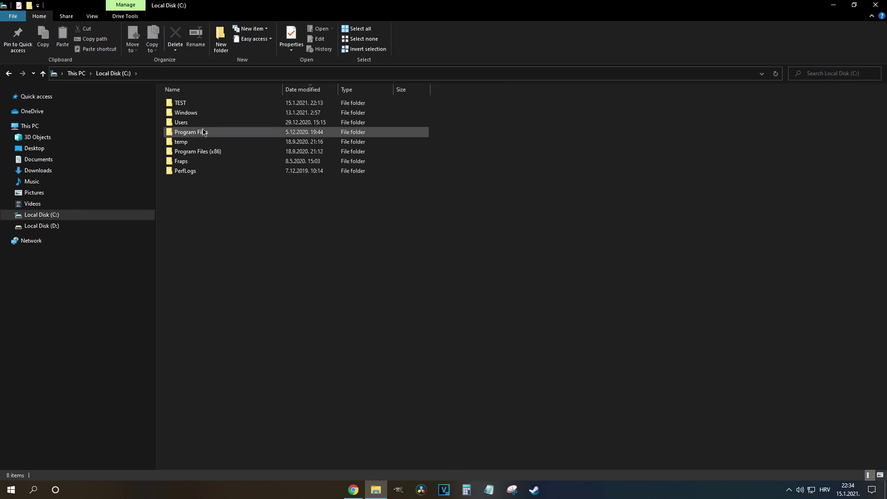
double_click(196, 116)
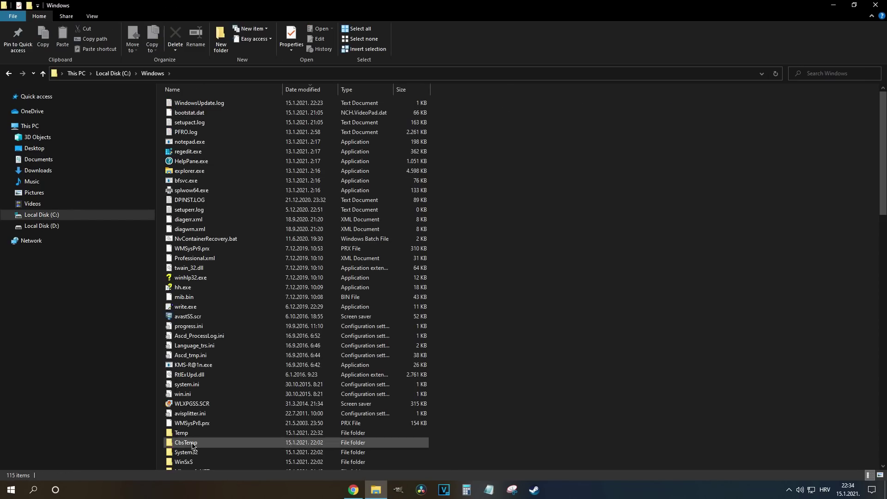
right_click(216, 447)
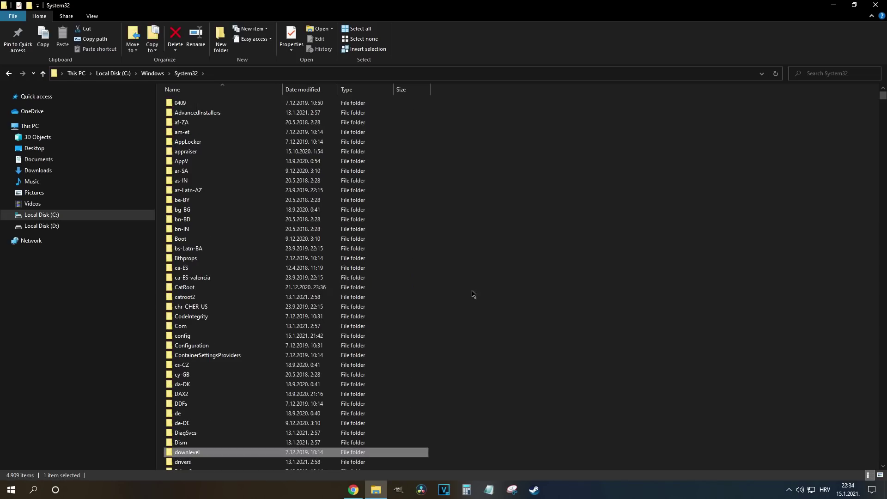
click(827, 74)
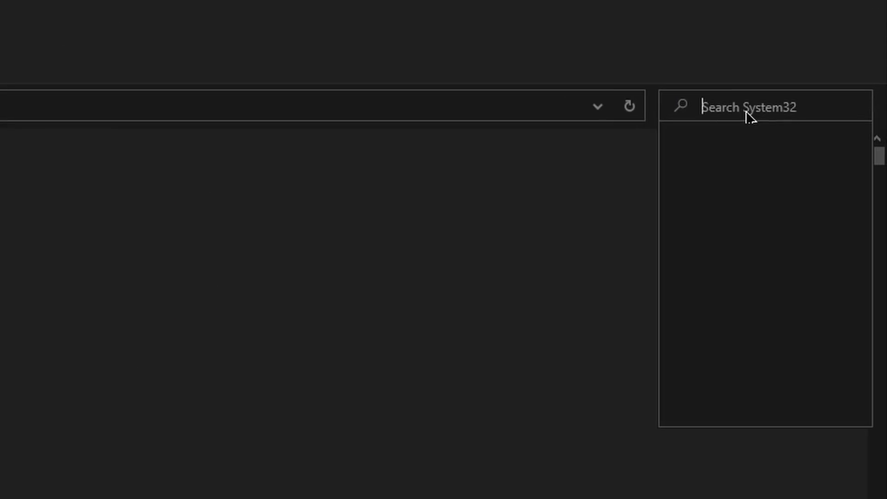
text(slide)
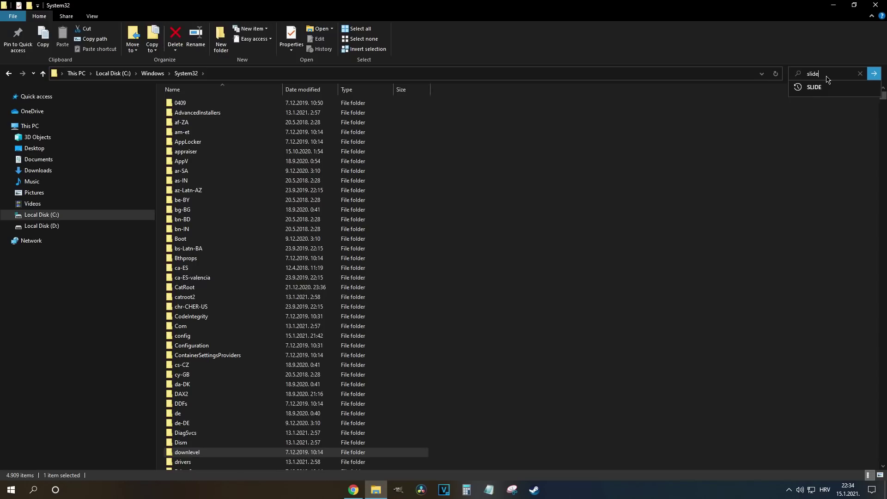
key(Return)
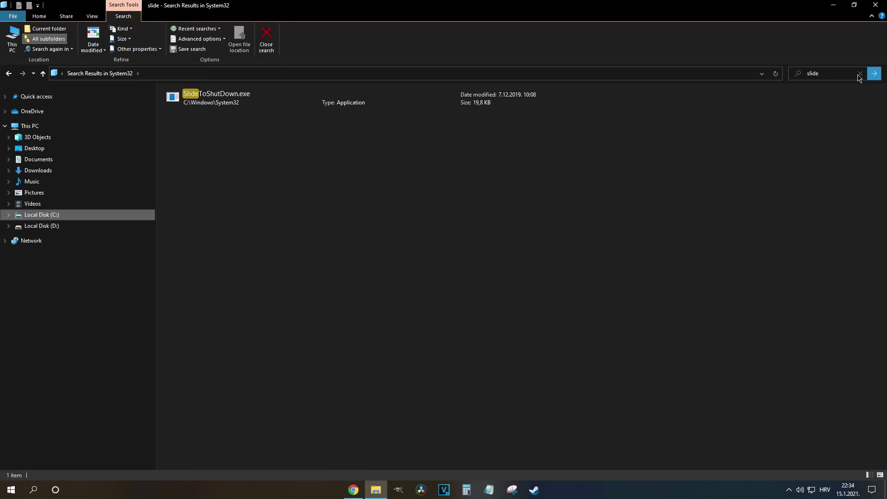
right_click(180, 96)
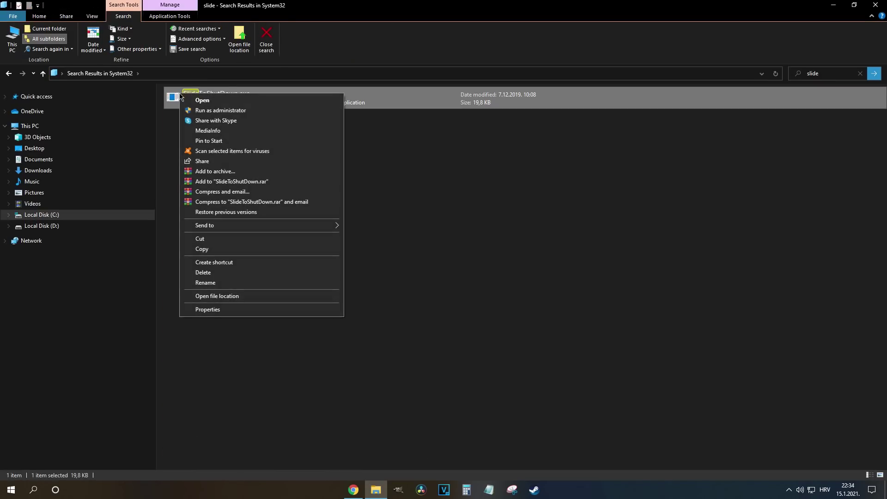
Step: Pin SlideToShutDown.exe to Start and launch it from its new Start tile
click(228, 141)
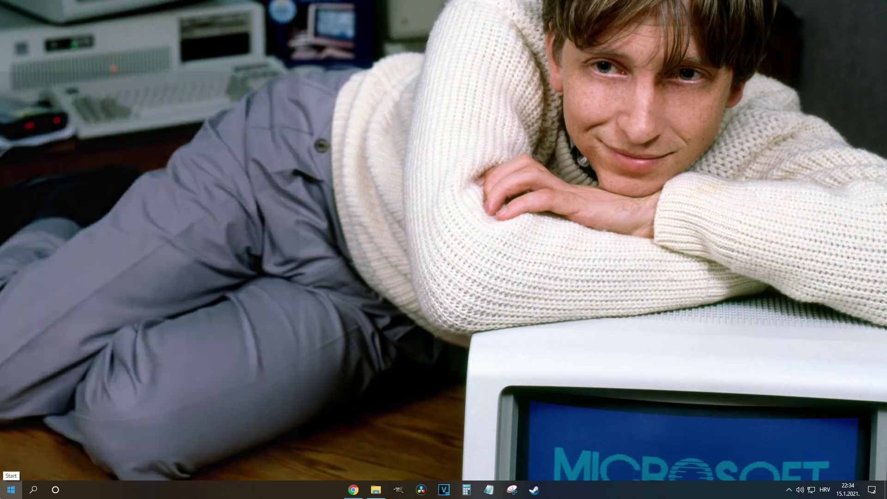
key(super)
scroll(185, 436, down, 1)
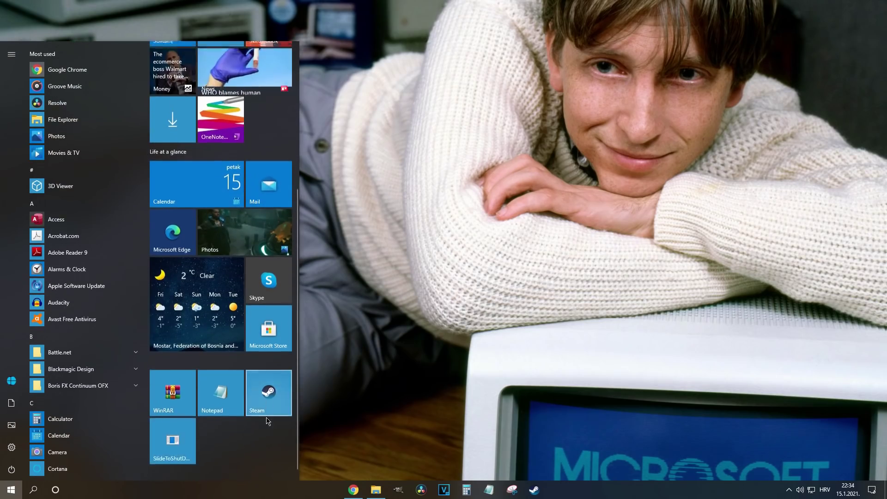
click(185, 436)
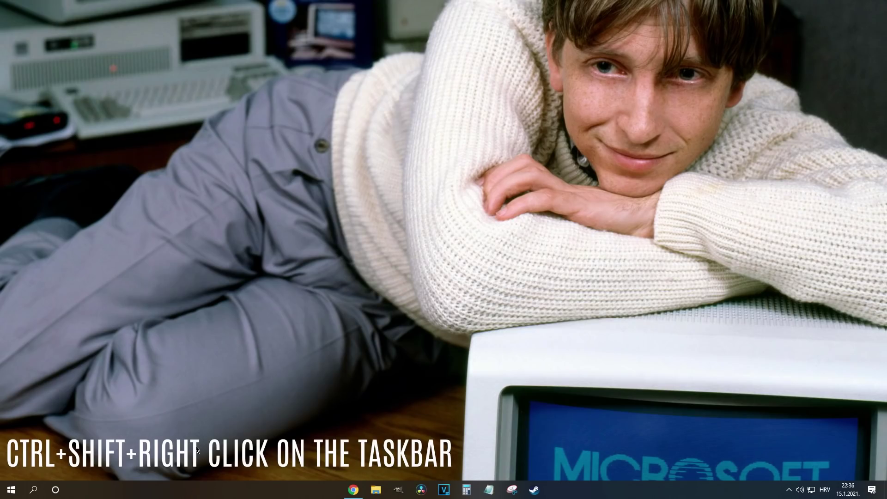
Step: Bring up the hidden taskbar menu with the Exit Explorer option
ctrl+shift+right_click(197, 490)
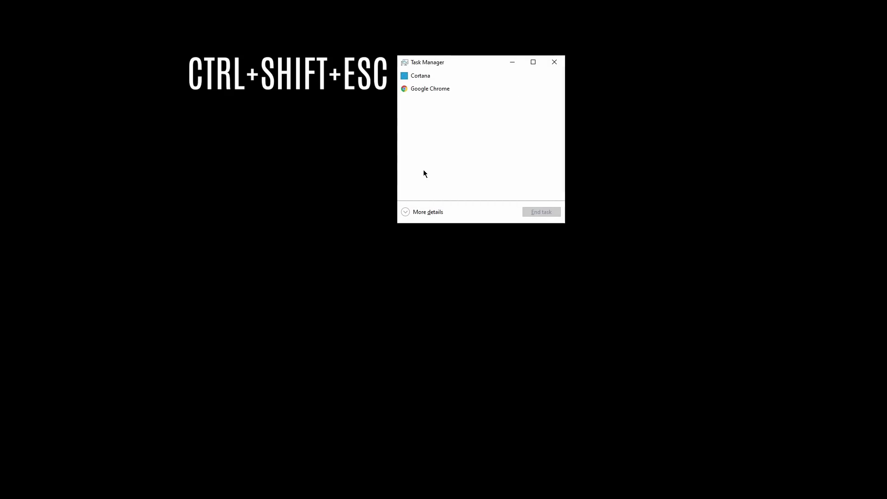
Step: Run explorer.exe as a new task from Task Manager, then close Task Manager
click(408, 213)
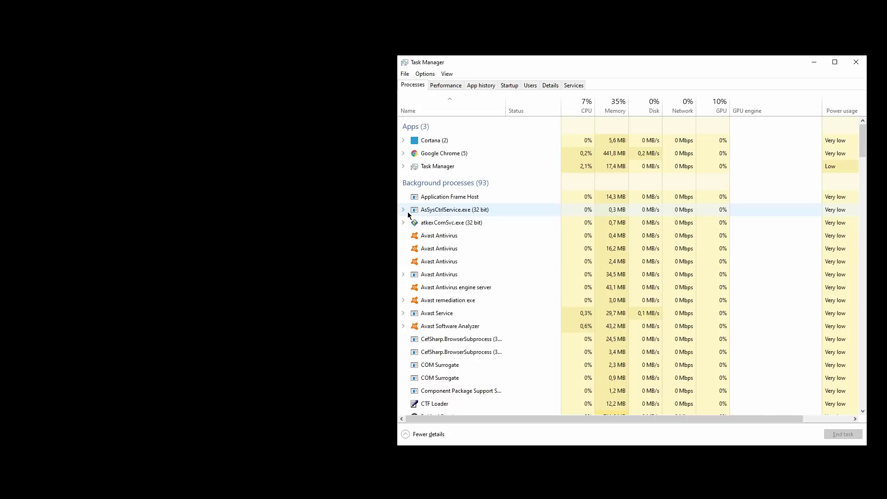
click(404, 74)
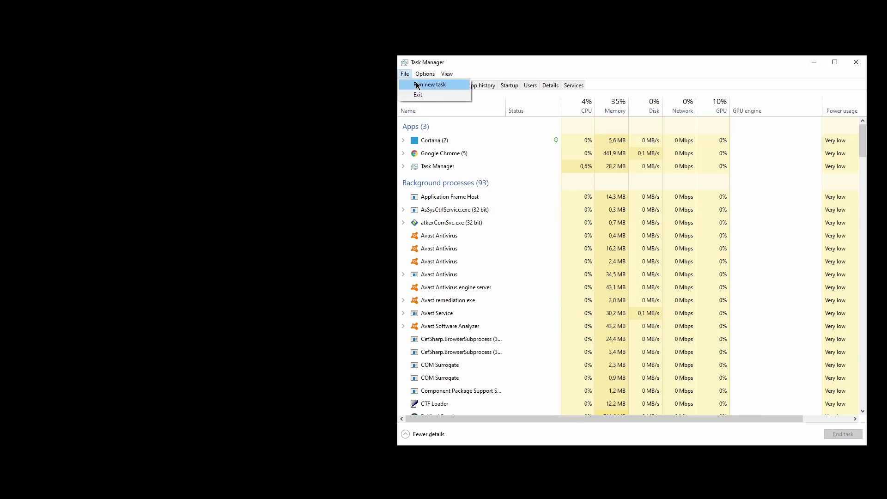
click(417, 84)
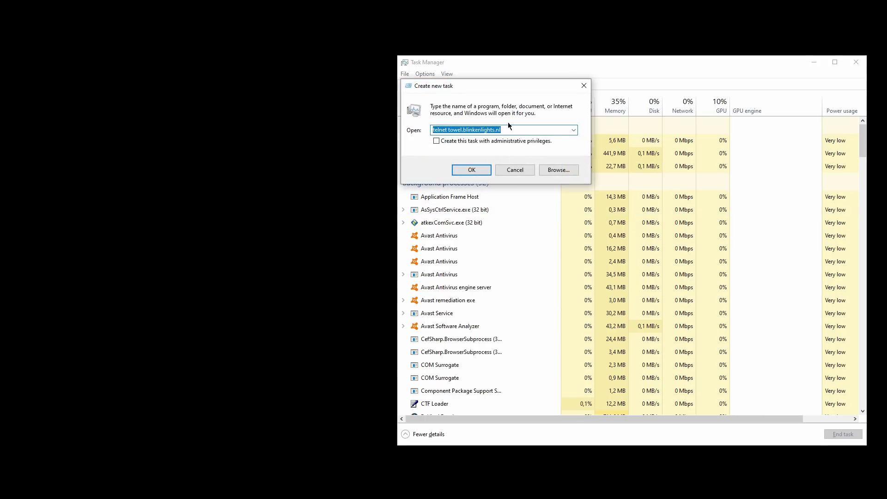
text(EXPLORER.)
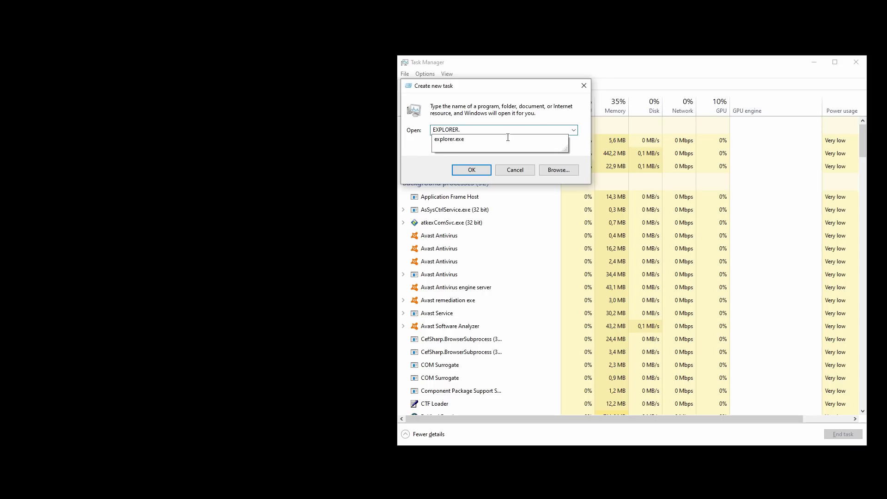
click(470, 140)
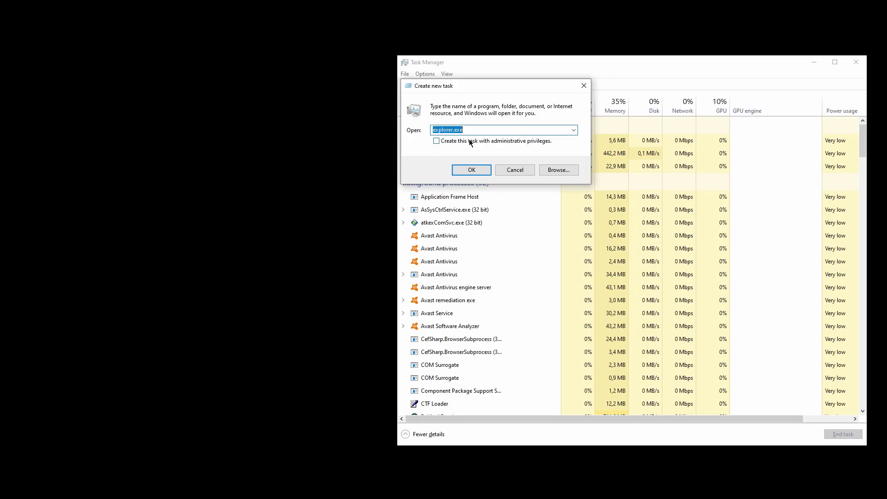
click(476, 174)
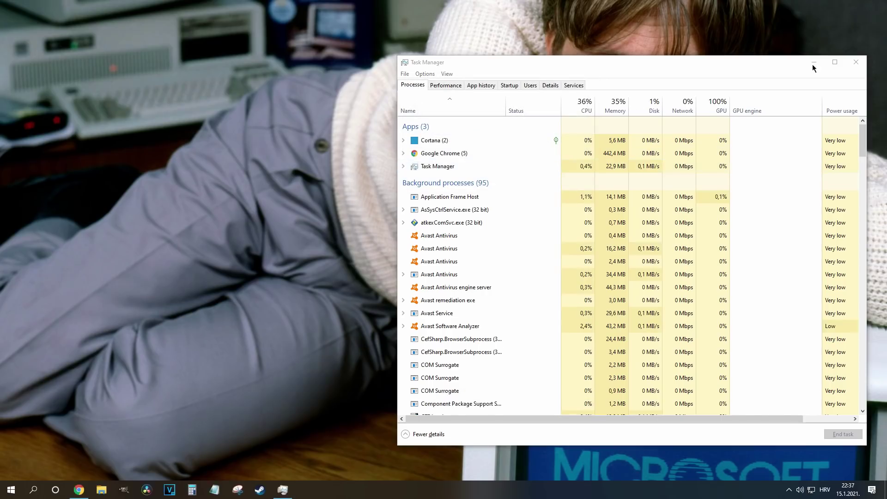
click(854, 63)
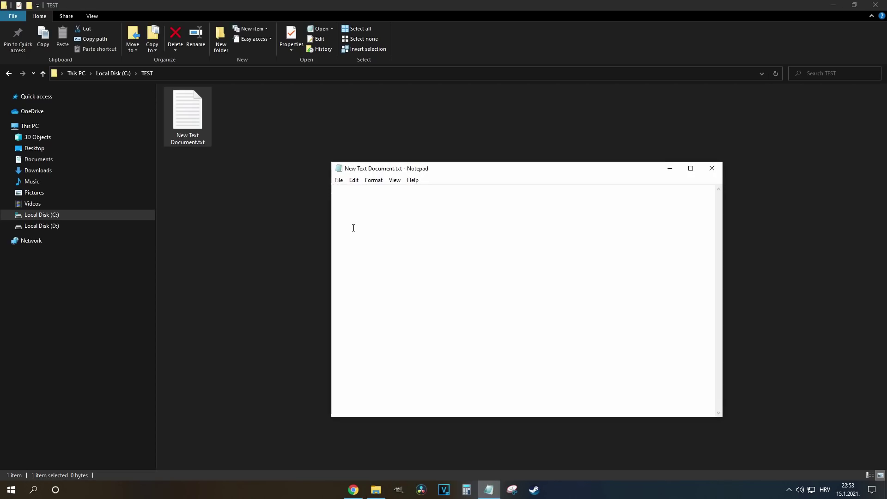
Step: Start New Text Document.txt with .LOG, save it on closing, and reopen it
text(.LOG)
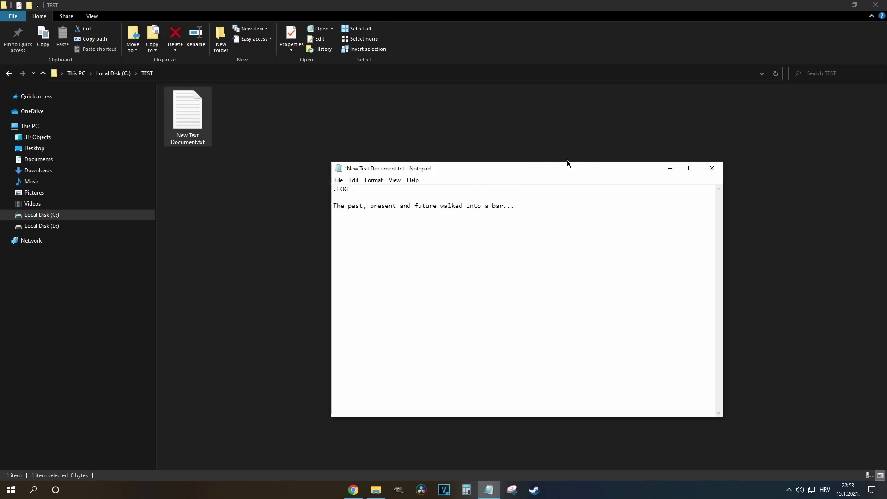
click(709, 169)
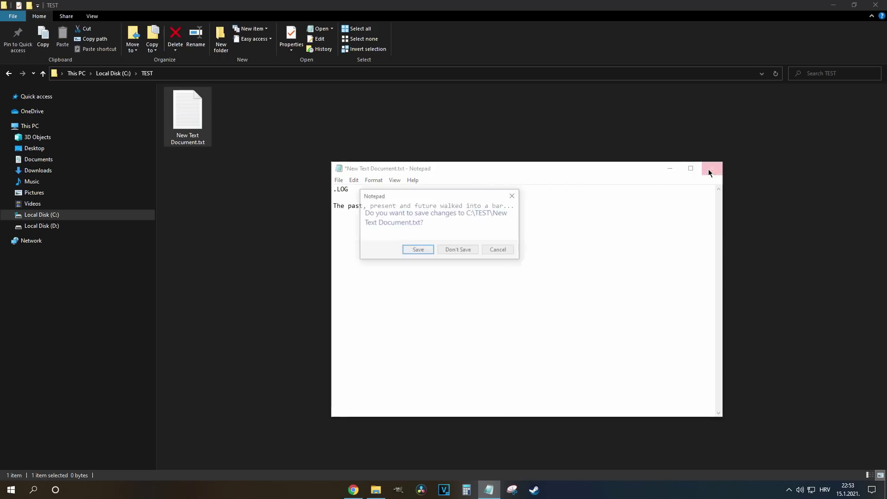
click(408, 252)
double_click(189, 119)
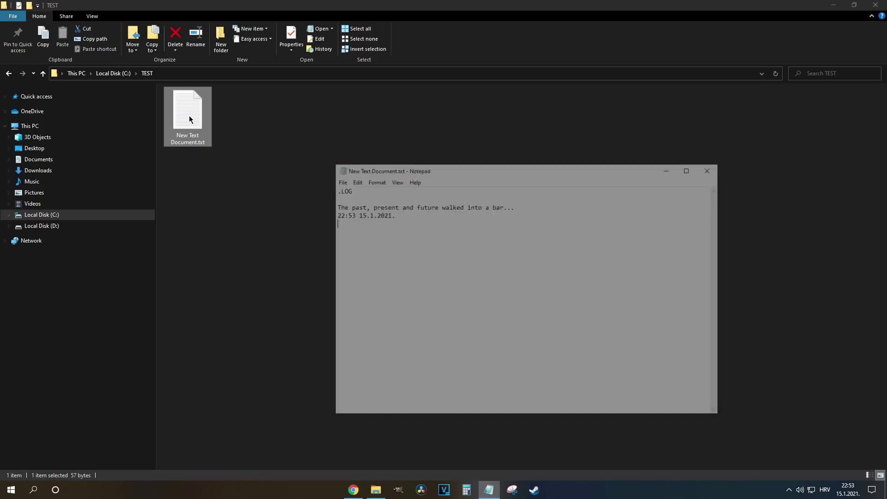